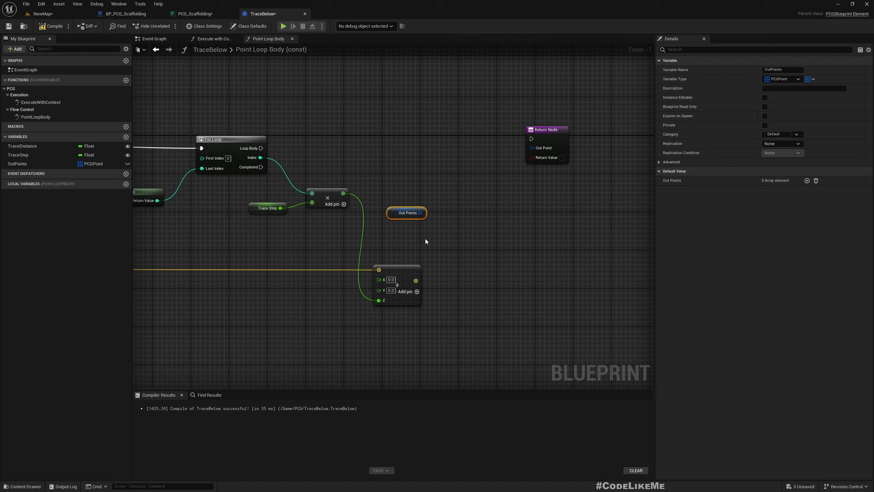
- Create an array Add node for Out Points and run it from the For Loop's Loop Body output
drag(420, 213, 465, 197)
text(add)
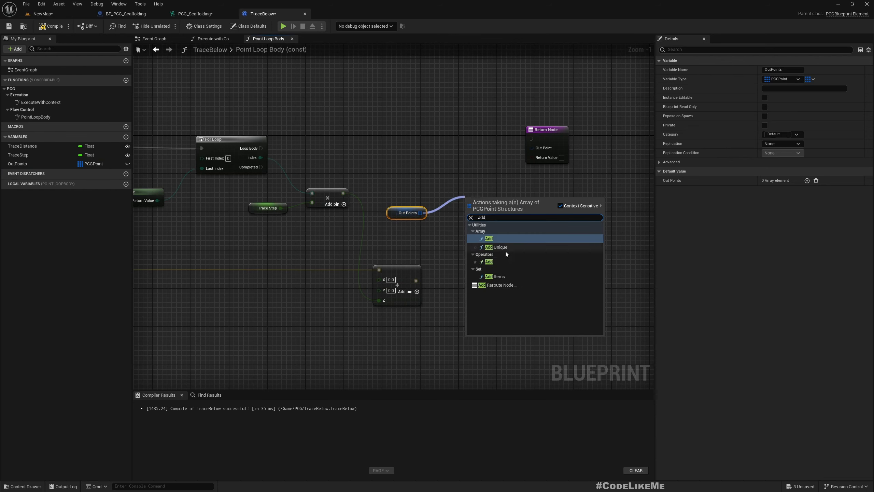
click(492, 238)
drag(260, 148, 469, 201)
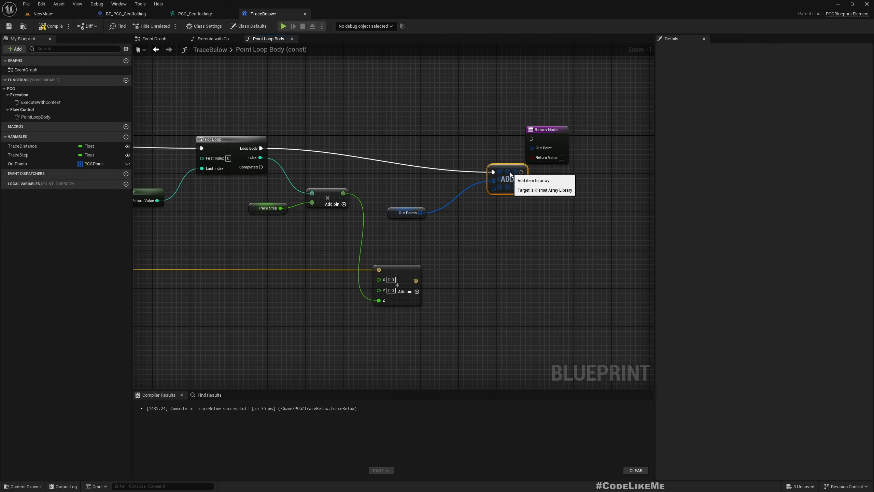
- Move the Return Node clear of the Add node, and feed the Add node's item input from a new Make PCGPoint node
right_drag(520, 236, 456, 272)
drag(481, 163, 558, 298)
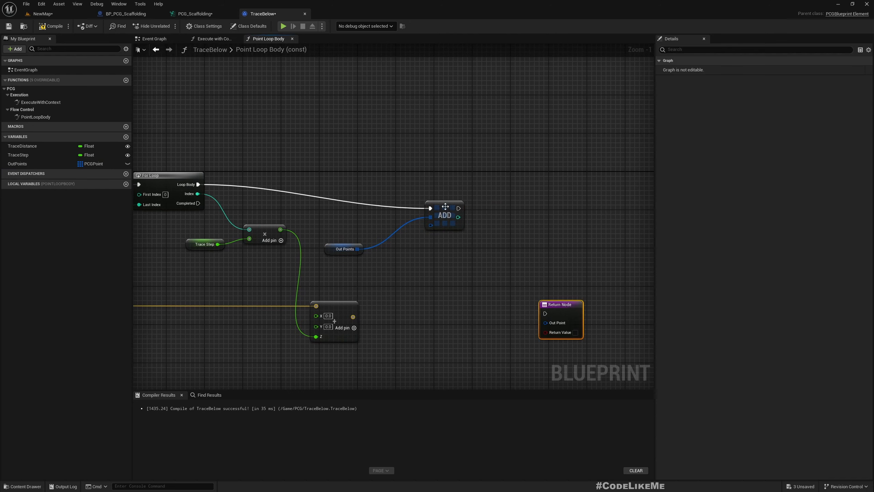
drag(445, 206, 466, 240)
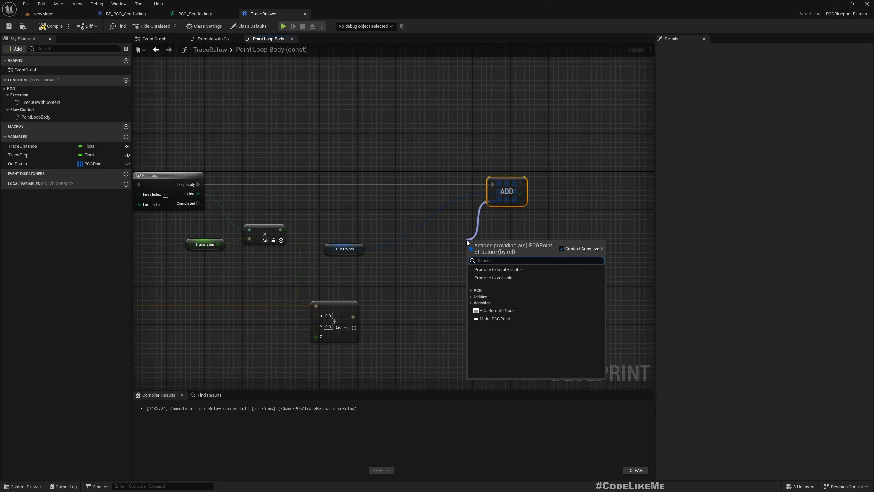
text(make)
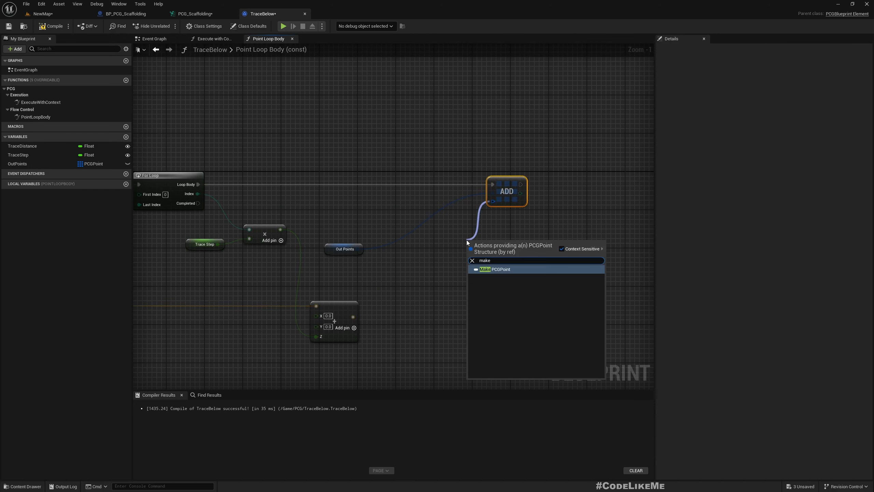
key(Return)
- Arrange Make PCGPoint beside the vector addition node, with the Return Node below it and the Add node farther right
drag(509, 241, 454, 299)
right_drag(481, 273, 433, 222)
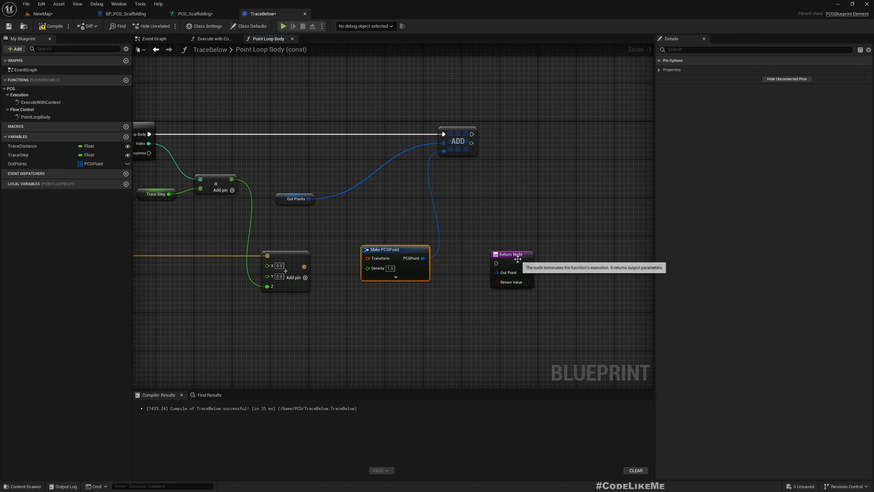
drag(519, 255, 463, 356)
drag(458, 141, 528, 141)
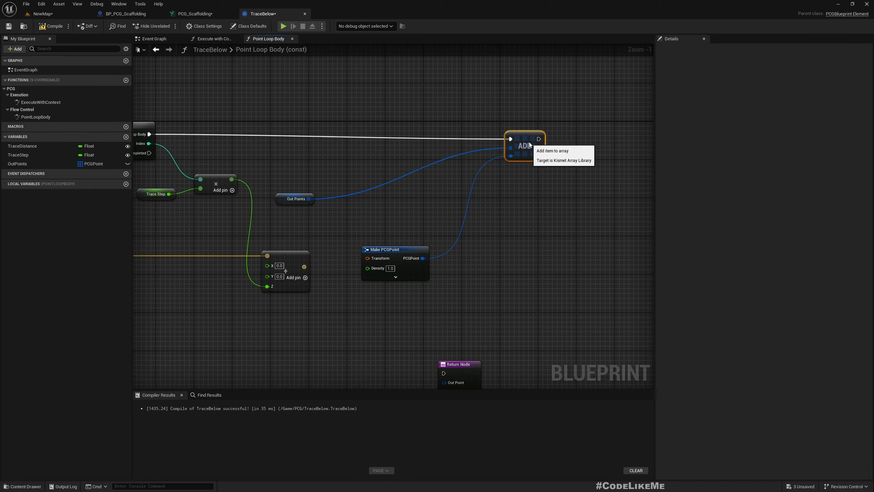
right_drag(491, 216, 531, 175)
scroll(393, 220, up, 1)
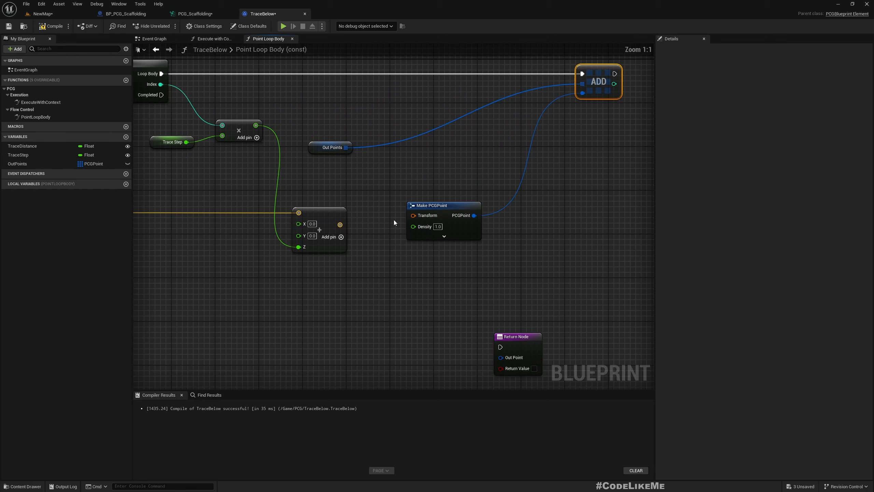
- Split the Transform pin on Make PCGPoint and connect the vector addition result to Transform Location
right_click(414, 216)
click(443, 251)
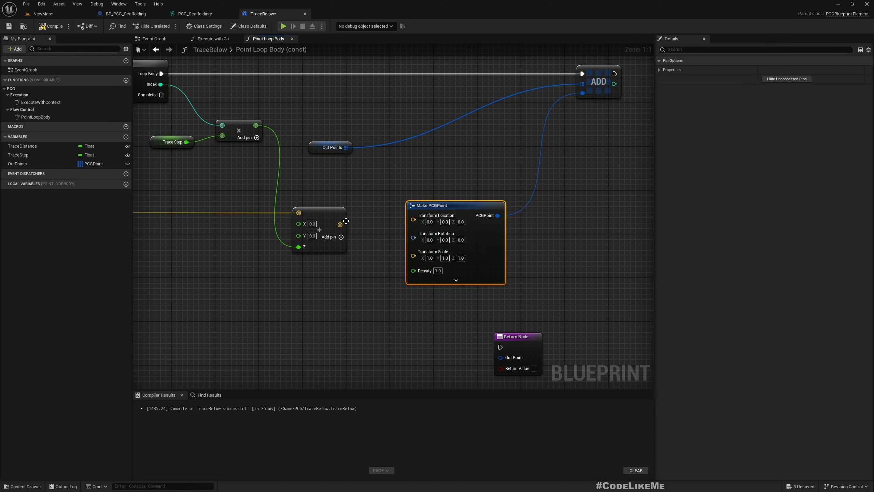
drag(346, 220, 497, 222)
right_drag(397, 266, 456, 240)
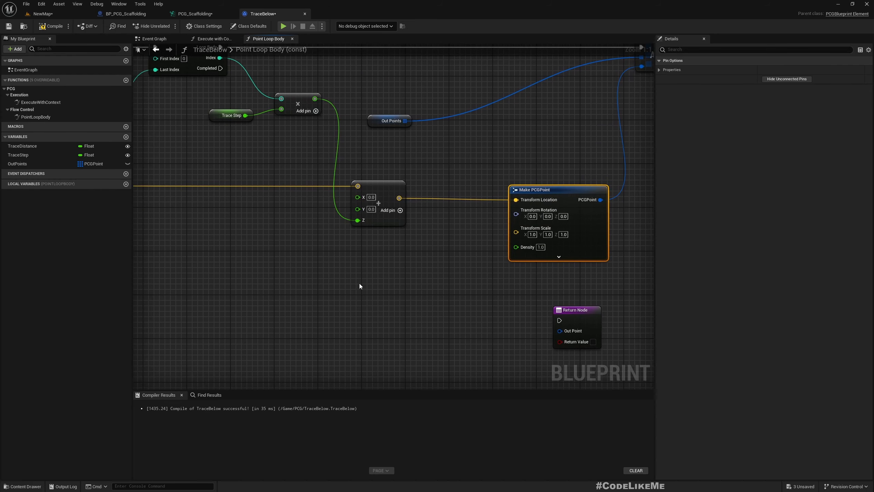
- Split the Transform Rotation pin of Make PCGPoint into separate roll, pitch and yaw inputs
right_drag(313, 267, 418, 248)
scroll(430, 246, down, 2)
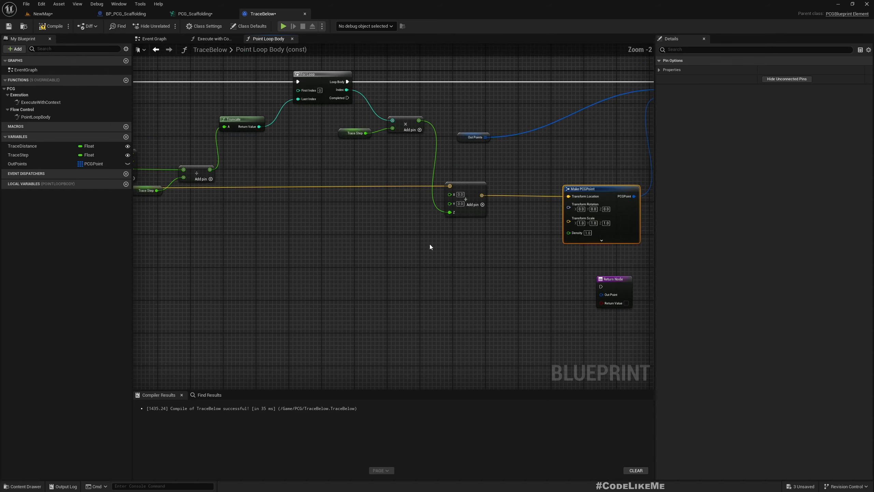
right_drag(307, 252, 367, 250)
scroll(563, 218, up, 2)
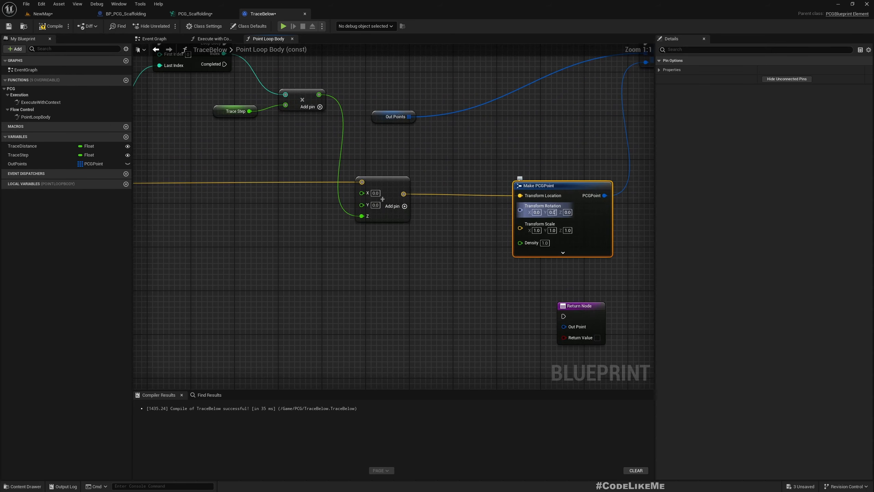
right_click(519, 209)
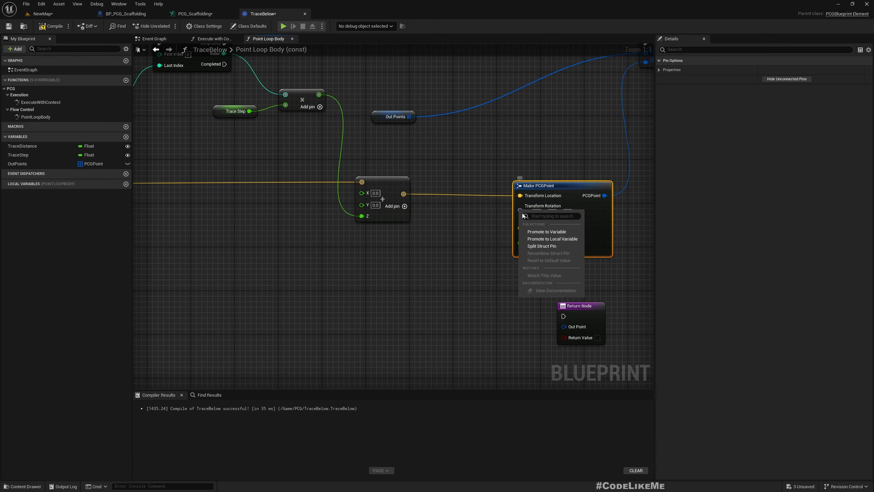
click(445, 248)
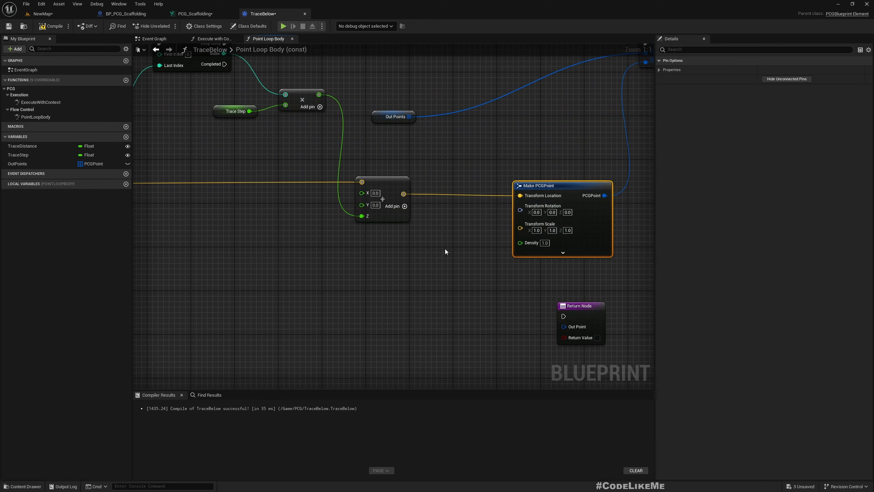
right_click(520, 210)
click(544, 244)
- Carry the rotation value across the graph through a reroute node into a new Break Rotator node
scroll(384, 283, down, 5)
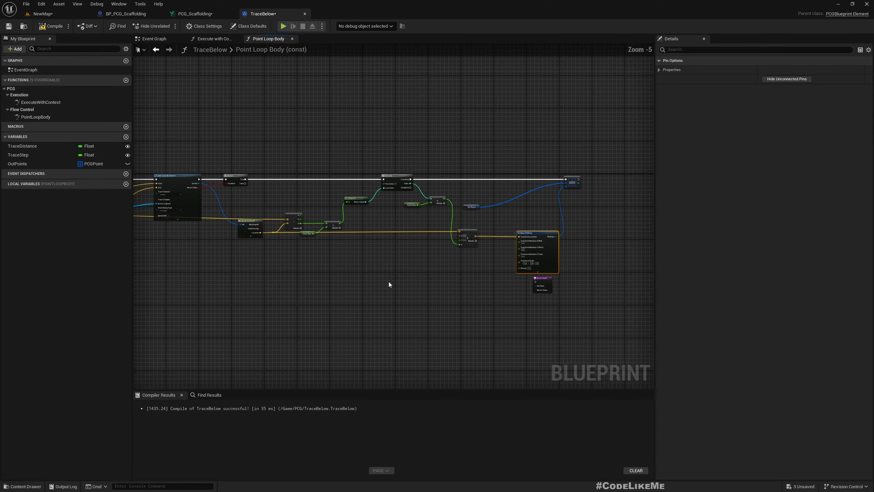
right_drag(295, 281, 758, 275)
scroll(430, 177, up, 4)
right_drag(542, 209, 205, 163)
mouse_move(263, 211)
mouse_down()
mouse_move(314, 325)
mouse_move(640, 329)
mouse_move(643, 336)
mouse_move(432, 313)
mouse_move(464, 317)
mouse_up()
text(rer)
key(Return)
text(.)
key(Return)
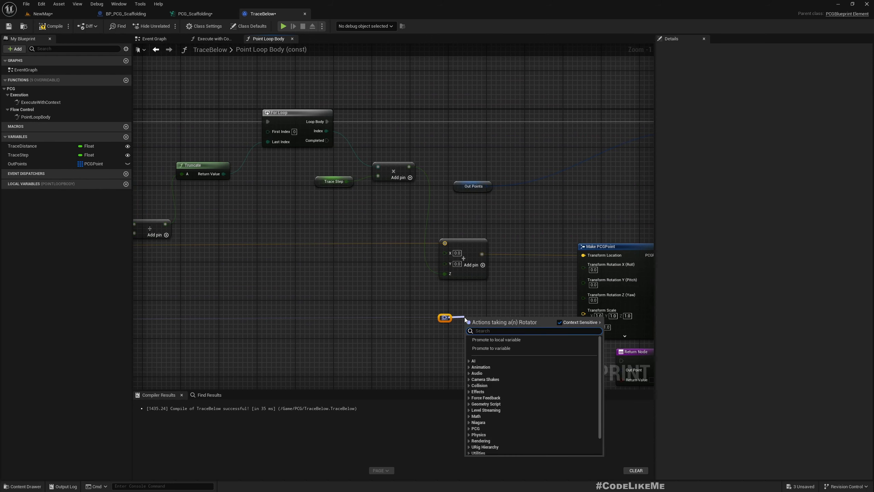
text(break rot)
key(Return)
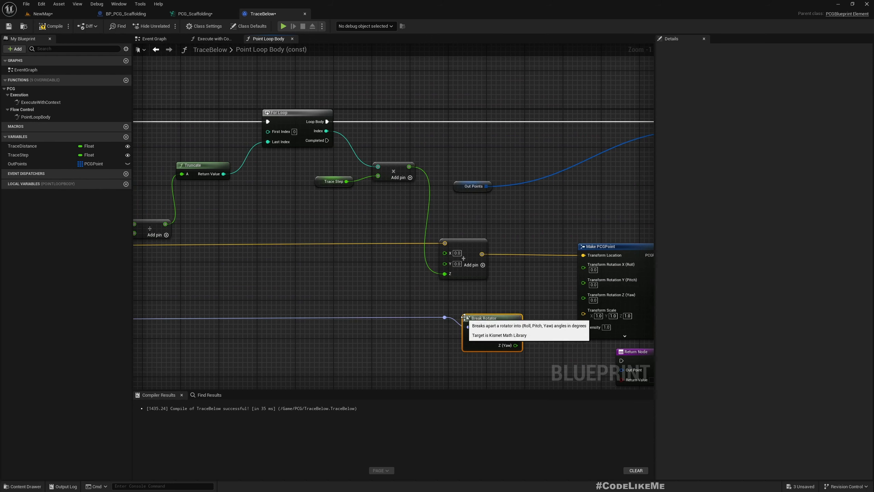
- Connect the Break Rotator's Z (Yaw) output to Transform Rotation Z (Yaw) on Make PCGPoint and tidy the node's position
scroll(535, 346, up, 1)
right_drag(535, 346, 431, 325)
drag(408, 330, 487, 275)
drag(376, 306, 386, 296)
scroll(469, 171, down, 1)
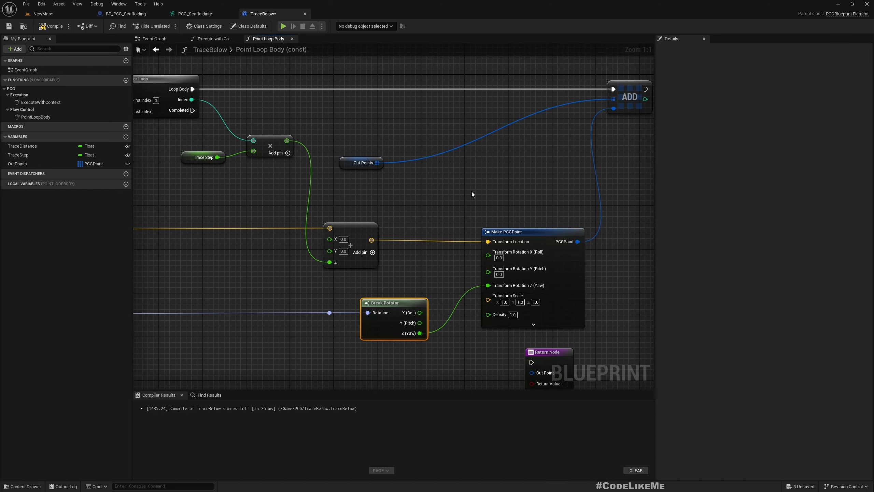
- Move the Out Points node closer to the Add node and shift the Add node farther right
right_drag(472, 193, 505, 207)
drag(372, 168, 521, 171)
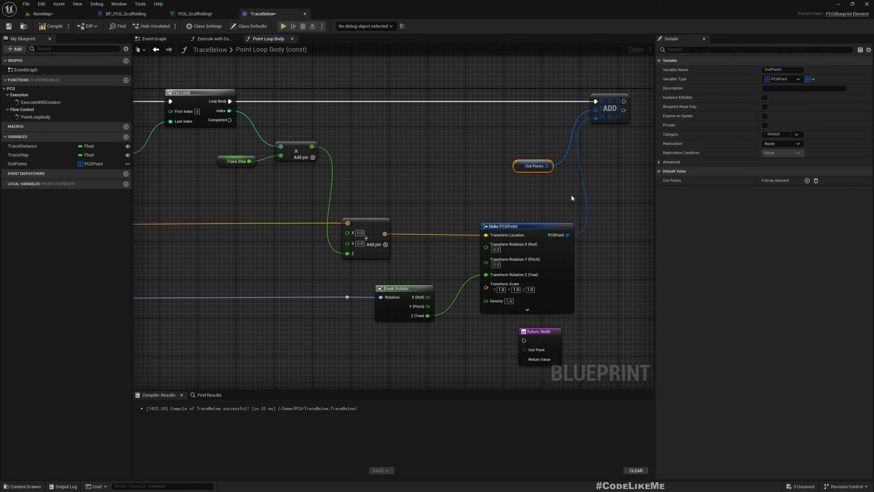
right_drag(549, 171, 452, 172)
drag(508, 106, 535, 107)
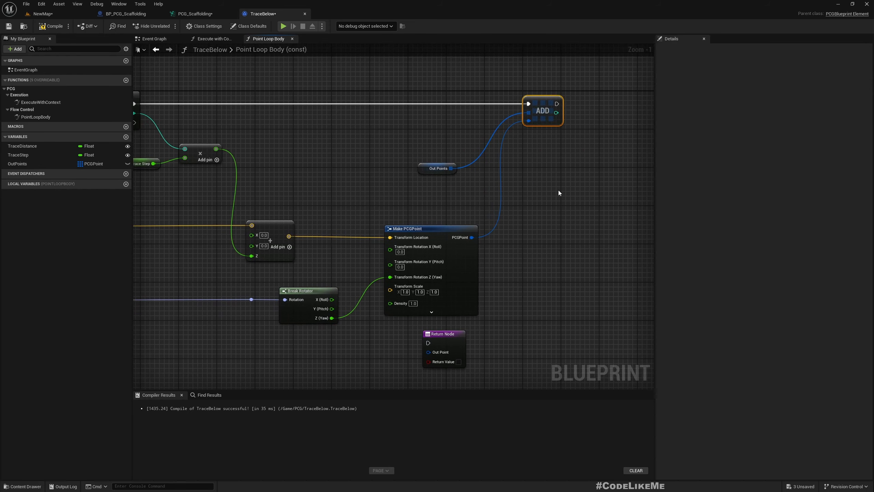
- Align the right edges of Out Points and Make PCGPoint, and compile and save the blueprint
click(422, 138)
click(469, 226)
drag(418, 150, 478, 247)
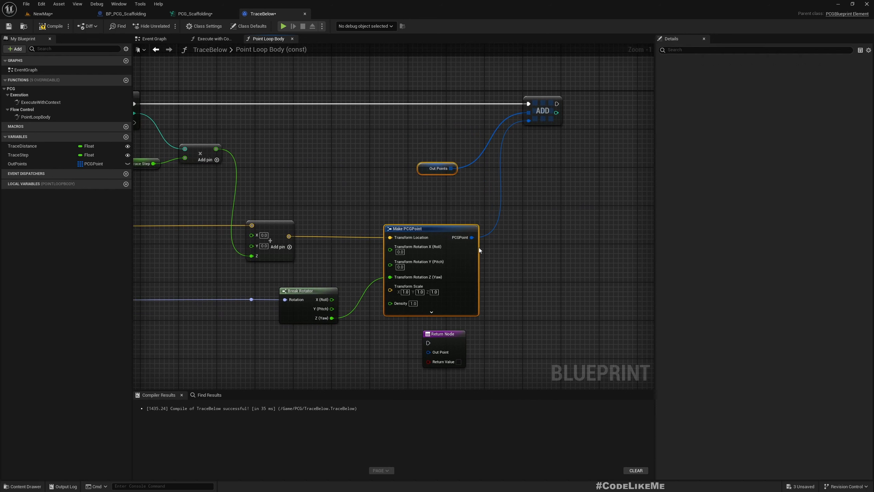
key(shift+d)
click(532, 228)
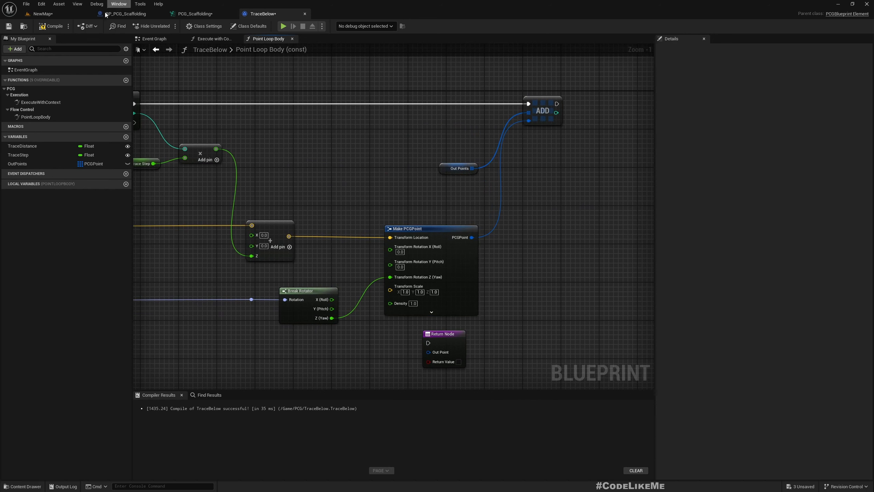
click(53, 28)
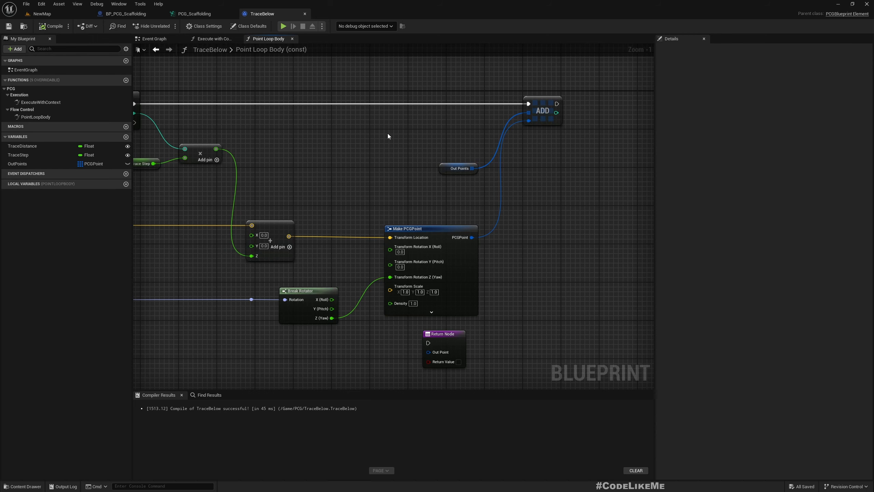
- Move the Return Node below the graph, connect the For Loop's Completed output to it, and enable Return Value
right_drag(386, 313, 482, 240)
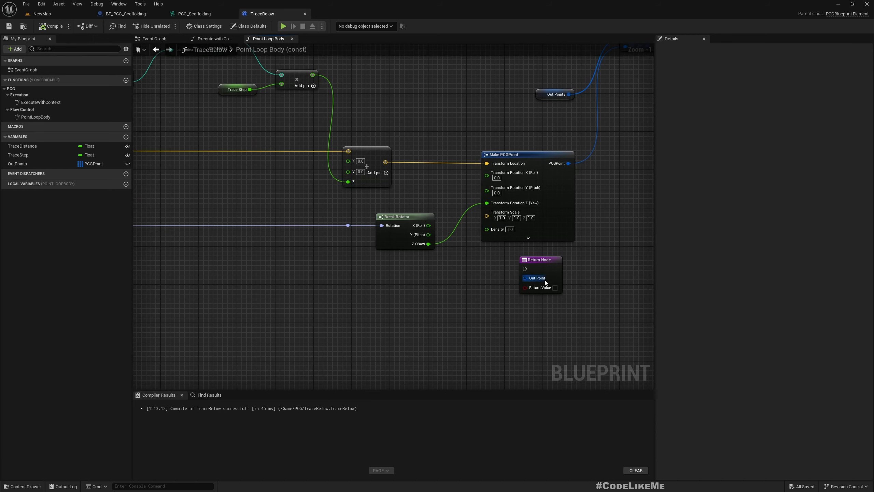
drag(541, 263, 429, 326)
scroll(429, 329, down, 3)
right_drag(354, 317, 347, 253)
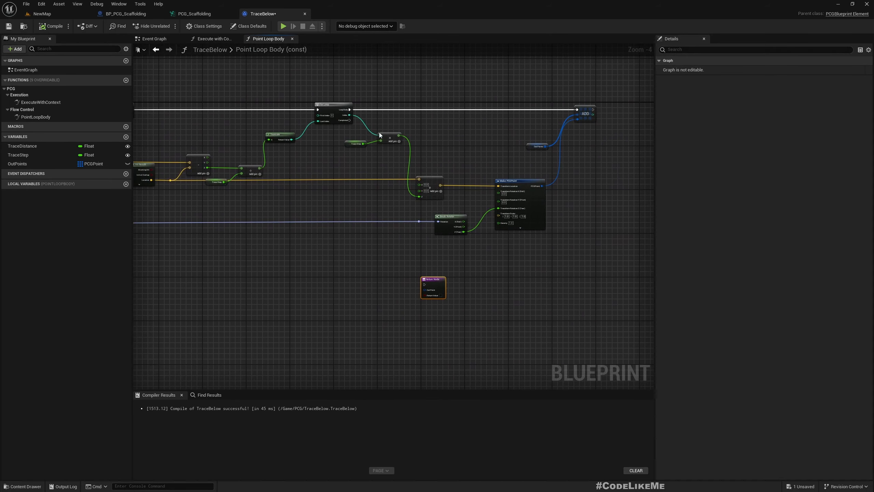
drag(350, 122, 424, 284)
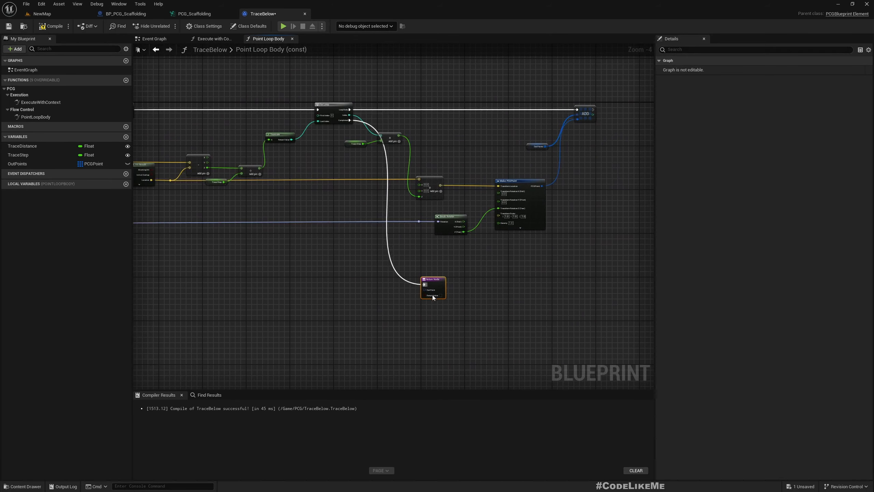
scroll(440, 296, up, 4)
click(443, 288)
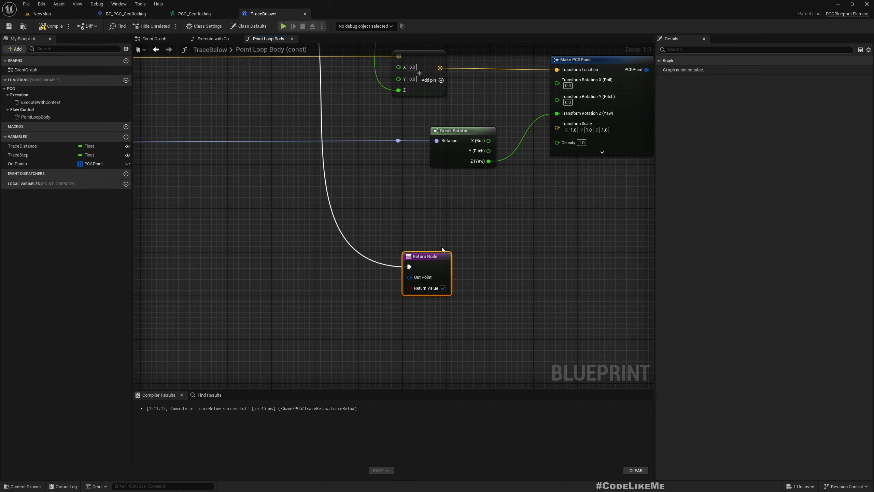
- Compile the blueprint and inspect the scaffolding around the statue in the NewMap level before returning to TraceBelow
scroll(441, 247, down, 4)
mouse_move(306, 224)
right_down()
mouse_move(376, 260)
mouse_move(542, 285)
right_up()
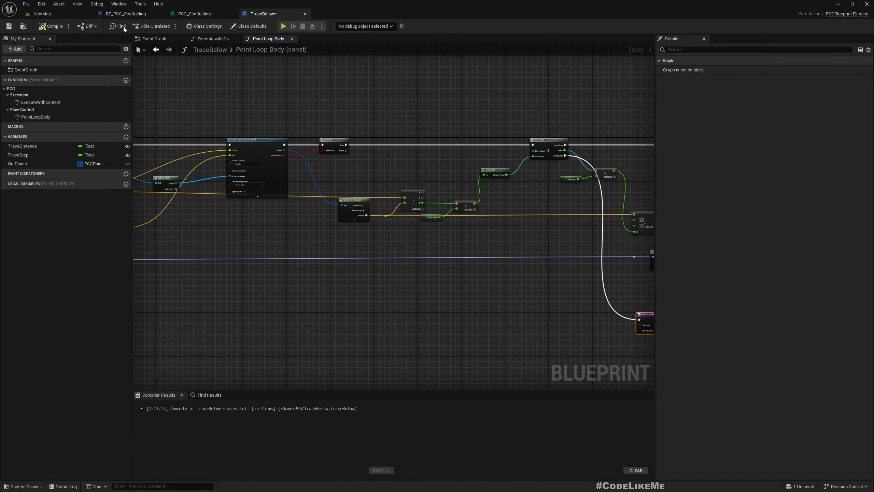
click(60, 13)
right_drag(287, 129, 287, 128)
right_drag(373, 207, 372, 206)
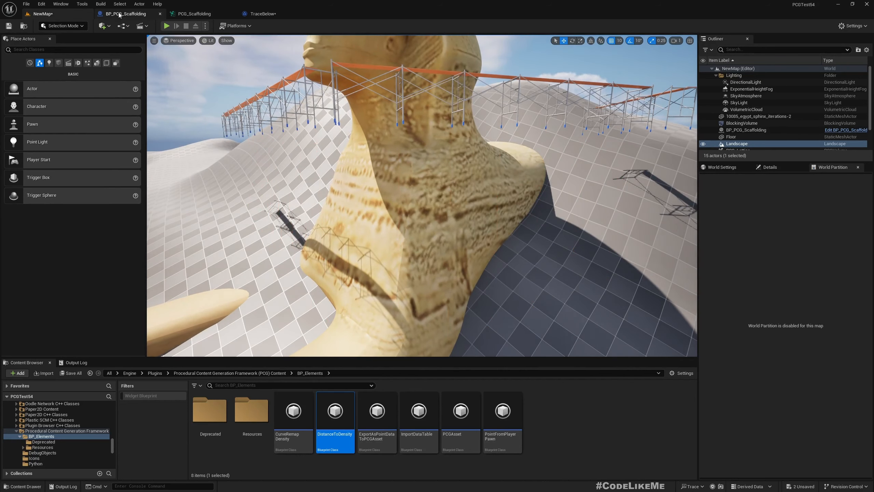
click(261, 15)
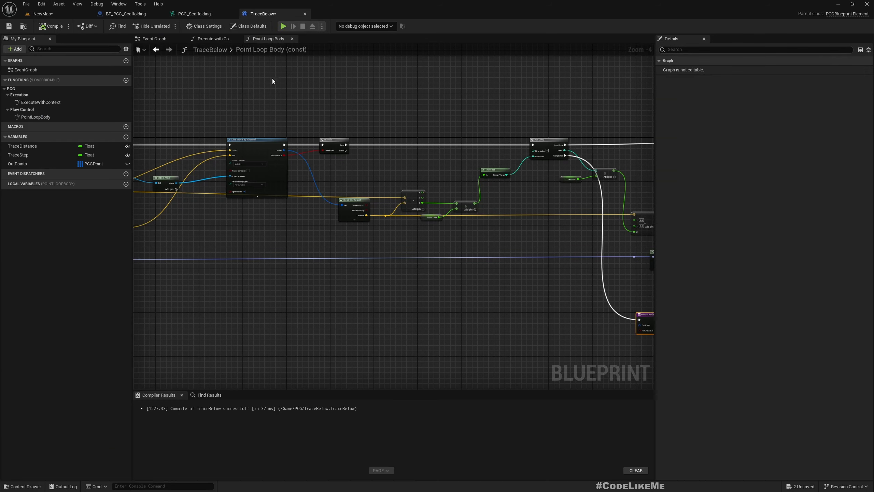
- In the Execute with Context graph, connect the For Each Loop's Completed output to the unconnected execution reroute node
click(212, 38)
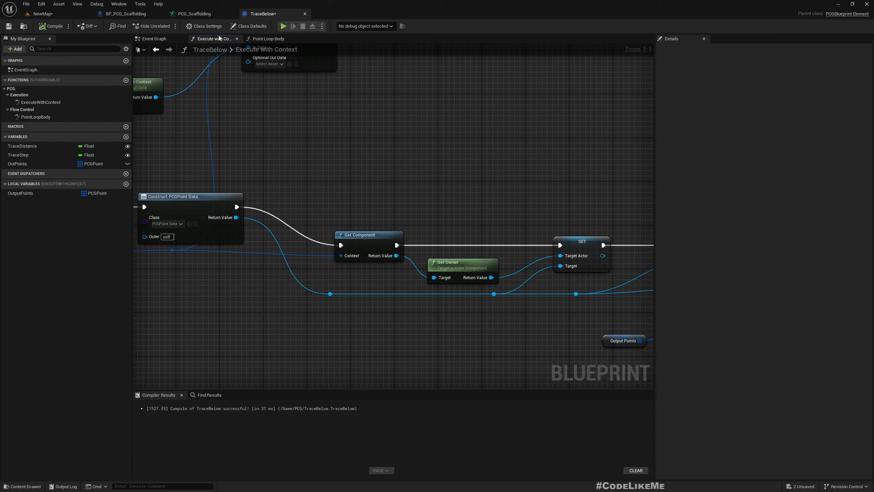
right_drag(395, 138, 181, 38)
right_drag(258, 238, 554, 270)
scroll(526, 264, down, 4)
scroll(341, 152, up, 4)
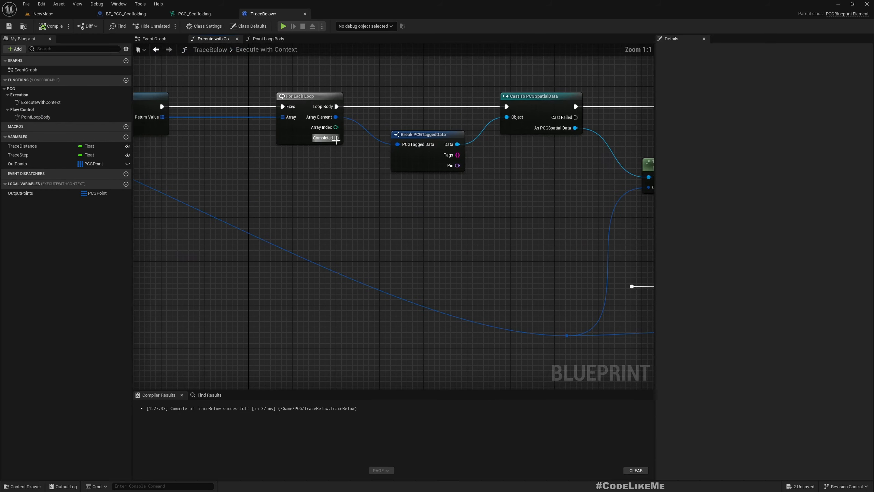
drag(314, 138, 471, 286)
- Replace the Output Points getter with a getter for OutPoints, connect it to Set Points' In Points, and place it below the SET node
right_drag(547, 340, 294, 257)
right_drag(429, 312, 143, 250)
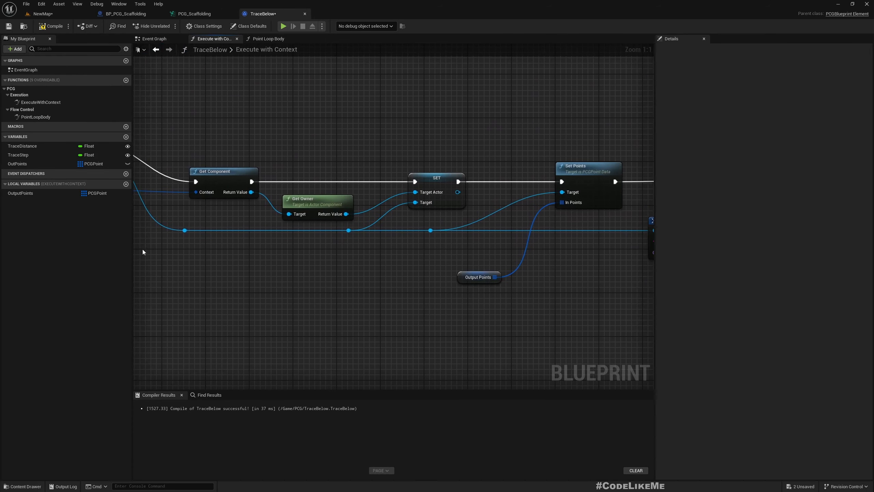
right_drag(416, 281, 303, 247)
click(323, 255)
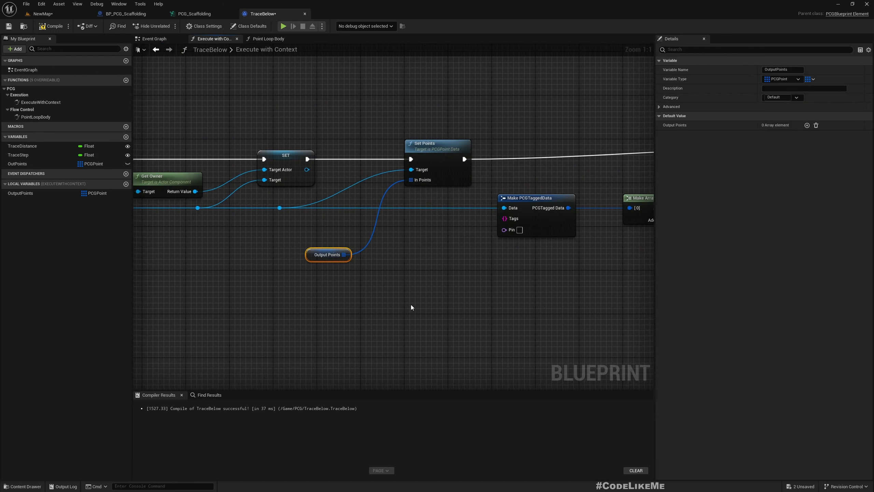
key(Delete)
drag(28, 165, 150, 232)
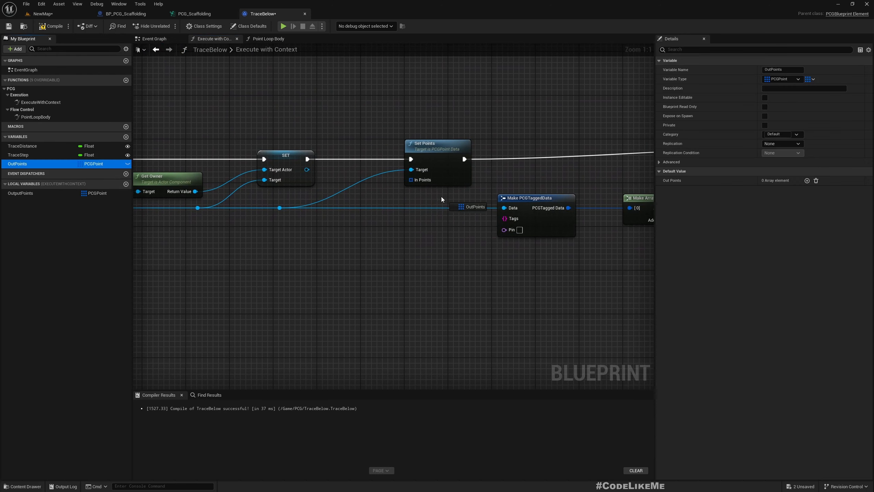
drag(419, 184, 417, 182)
drag(354, 172, 348, 224)
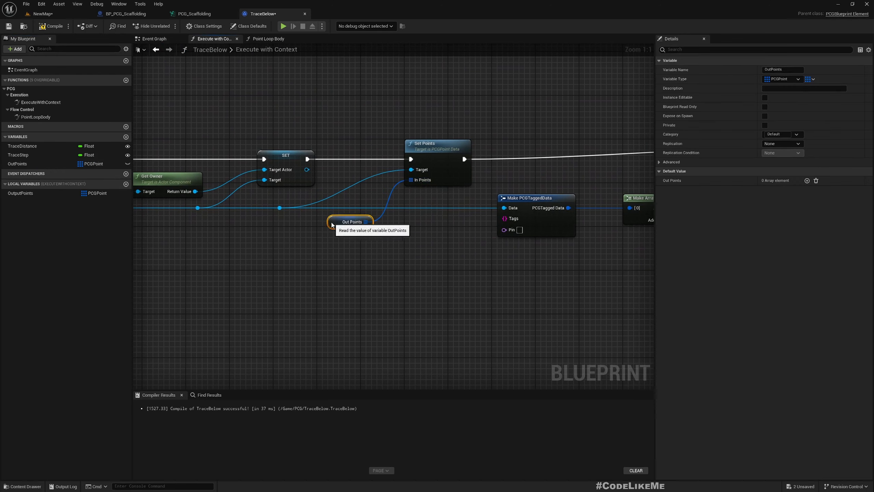
- Delete the local variable OutputPoints, compile the blueprint, and review the node chain through to the Return Node
click(35, 193)
key(Delete)
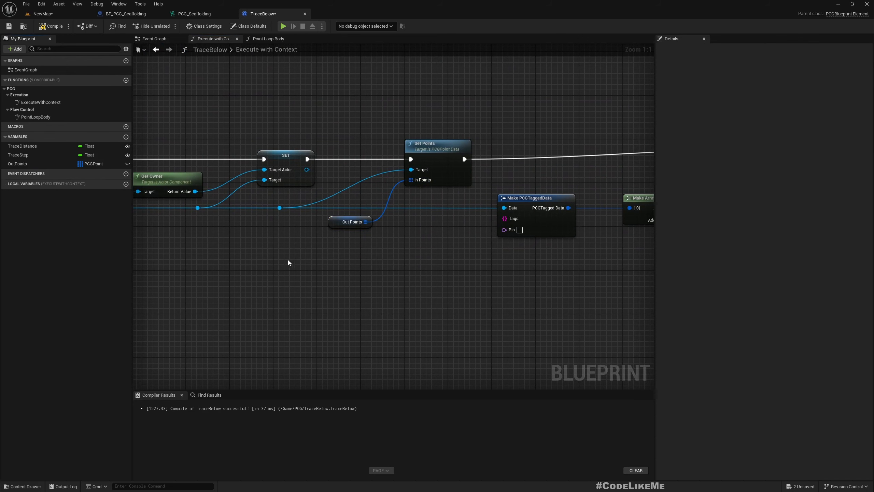
click(50, 26)
right_drag(474, 312, 318, 285)
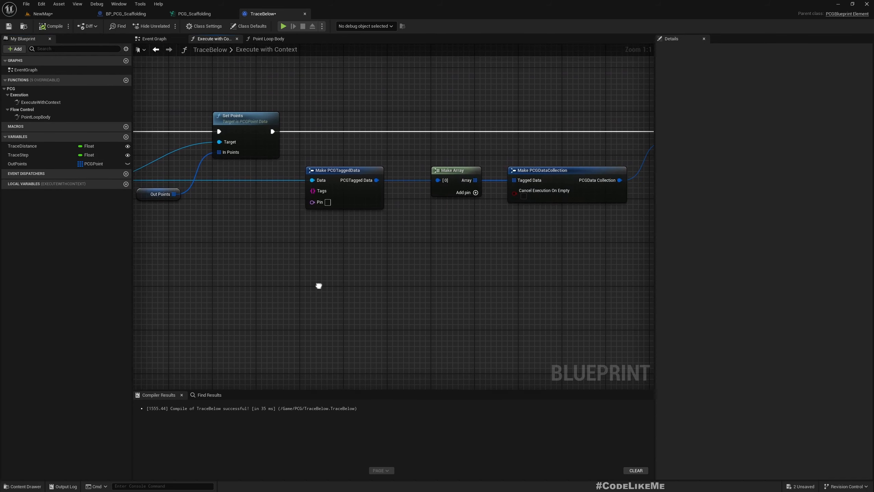
right_drag(556, 289, 384, 316)
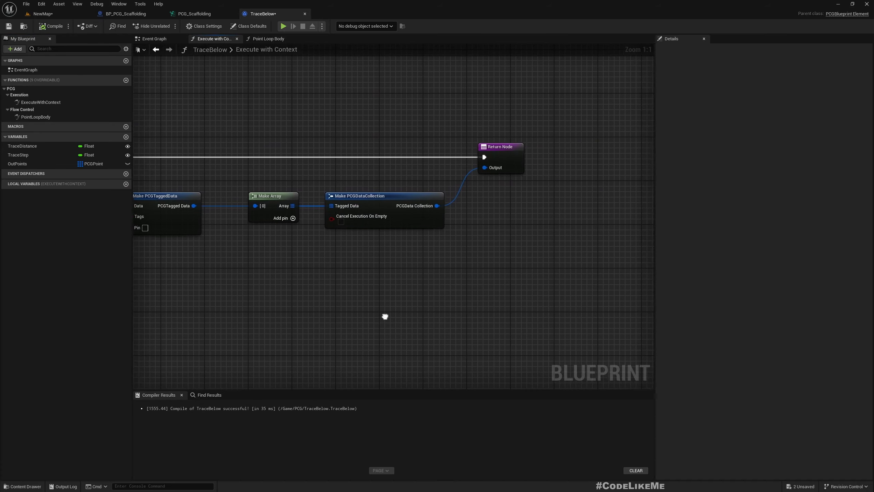
scroll(532, 316, down, 3)
right_drag(333, 293, 487, 295)
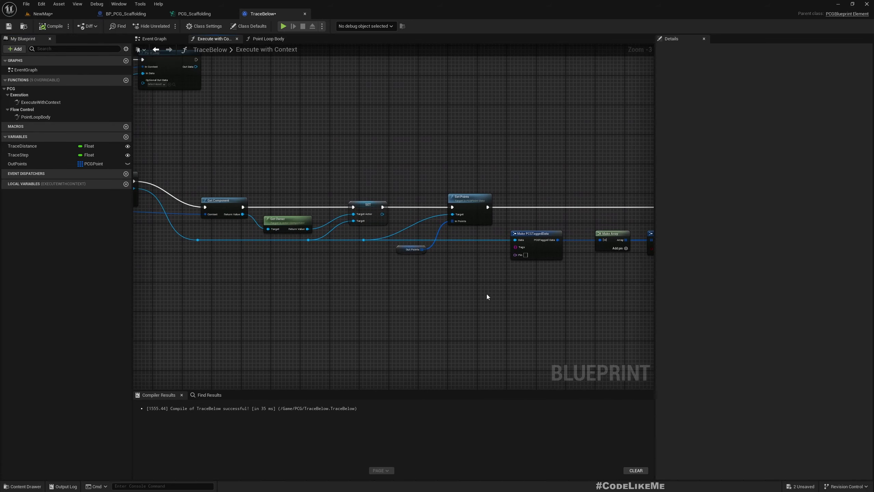
- In the PCG_Scaffolding graph, break the Static Mesh Spawner's input link and connect Trace Below's Out to it instead
click(203, 15)
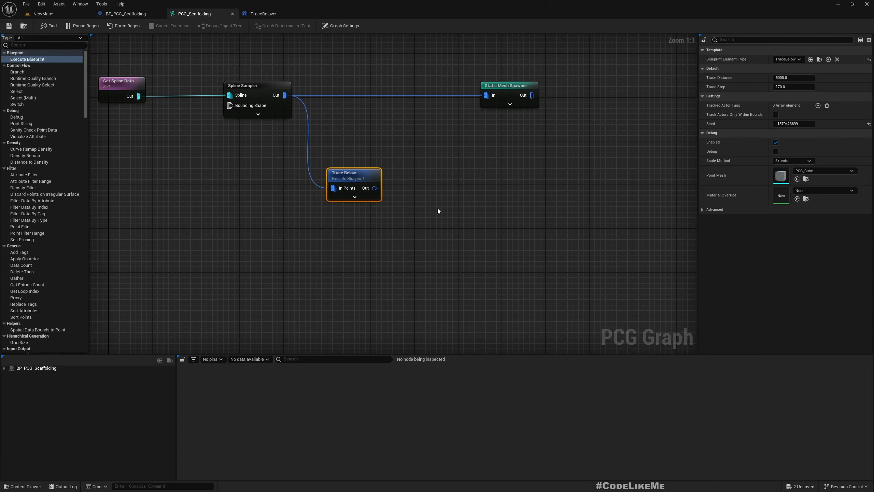
right_drag(438, 209, 420, 224)
right_click(468, 110)
click(494, 140)
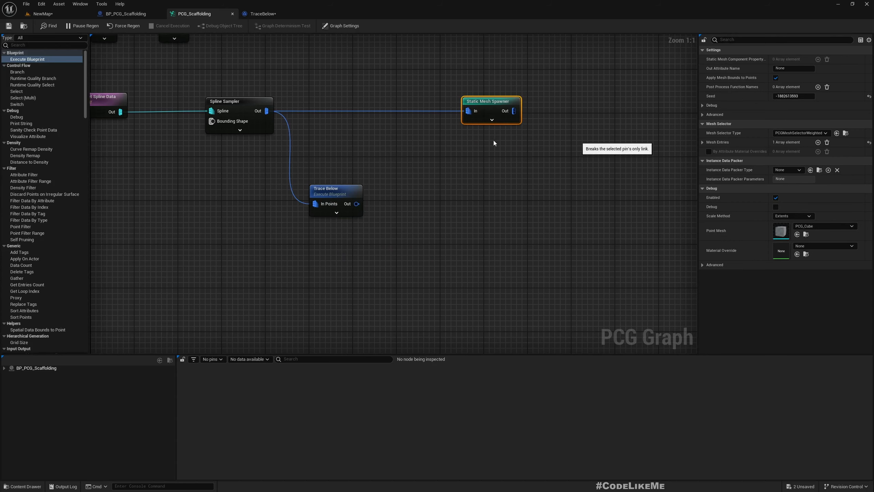
drag(426, 152, 469, 115)
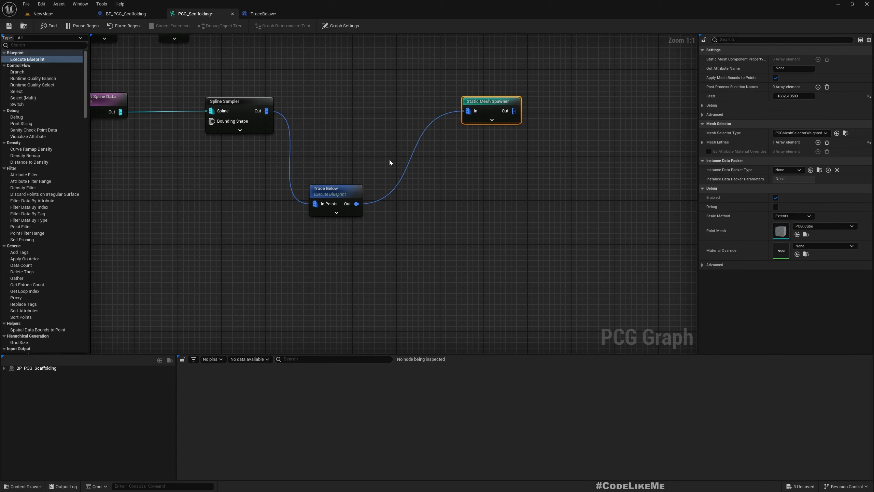
- Examine how the generated scaffolding meets the ground around the statue in the NewMap level
click(54, 14)
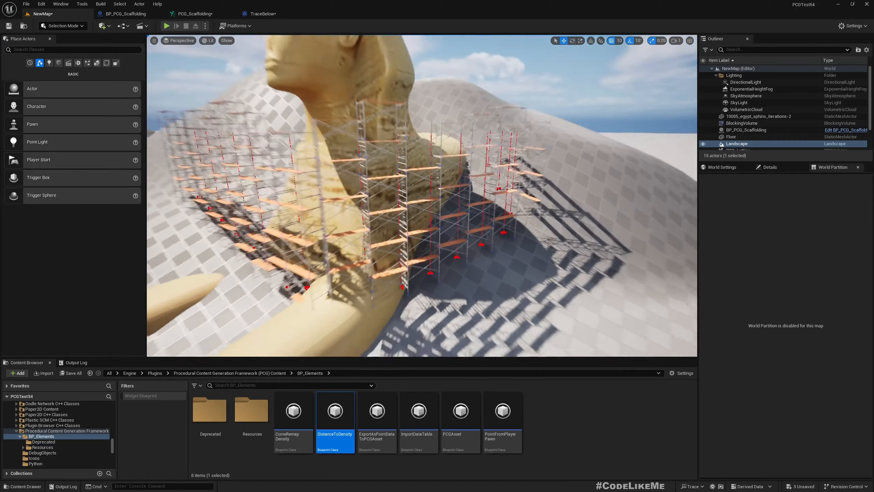
right_drag(421, 196, 521, 230)
click(358, 300)
- In TraceBelow's Point Loop Body graph, set the For Loop's First Index to -1
click(189, 14)
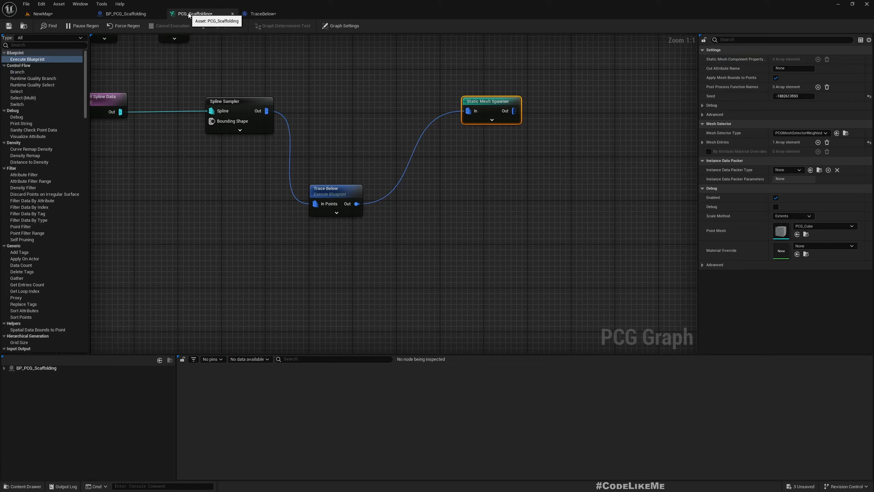
click(277, 14)
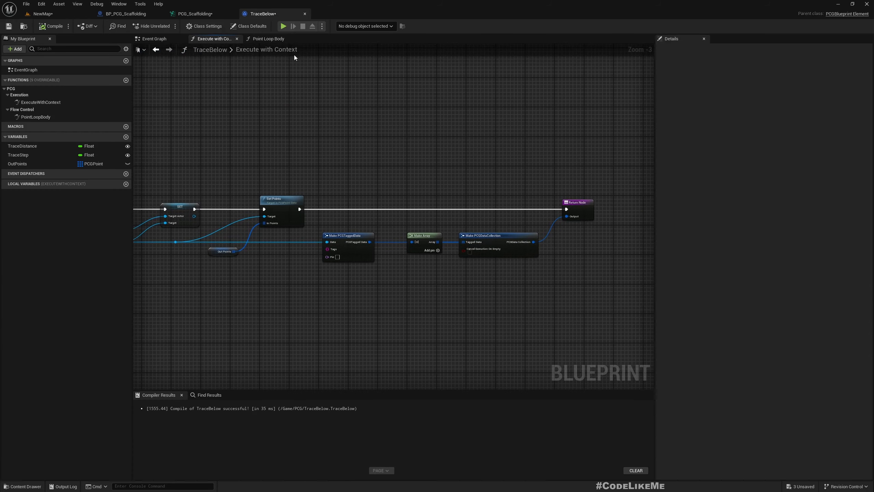
scroll(510, 146, up, 4)
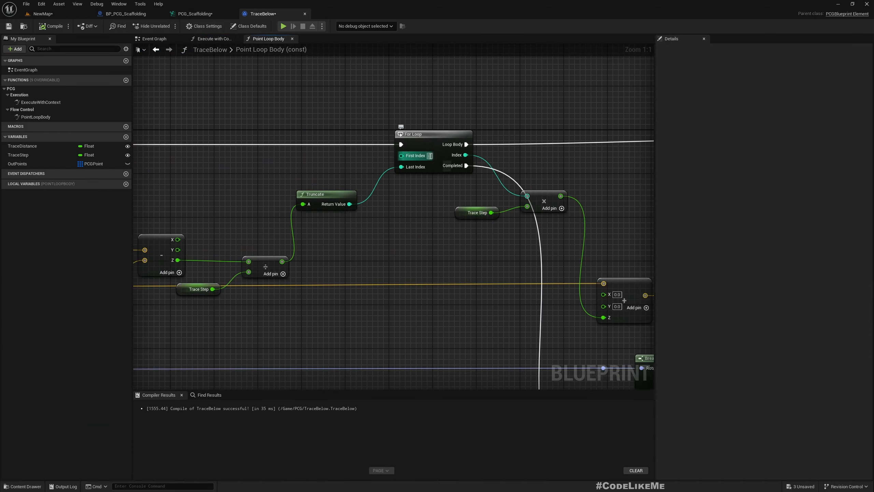
text(-1)
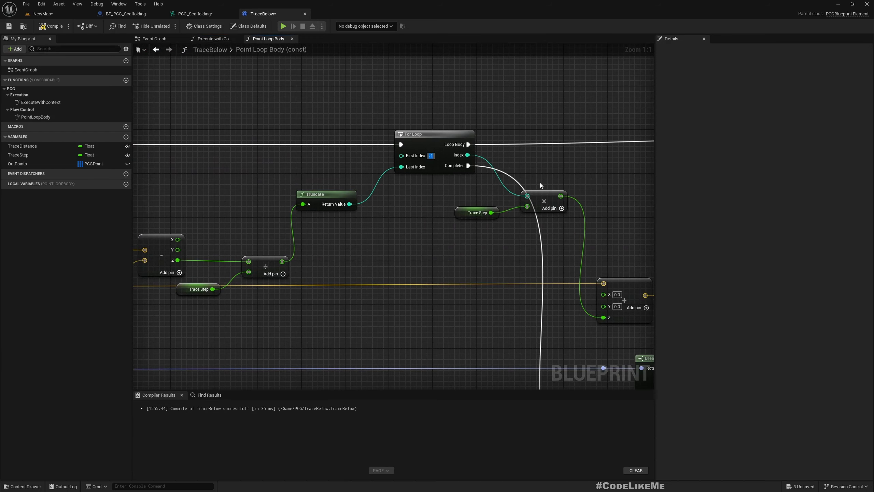
- Return to the NewMap level and inspect the scaffolding's bottom levels and its overall shape around the statue
click(43, 14)
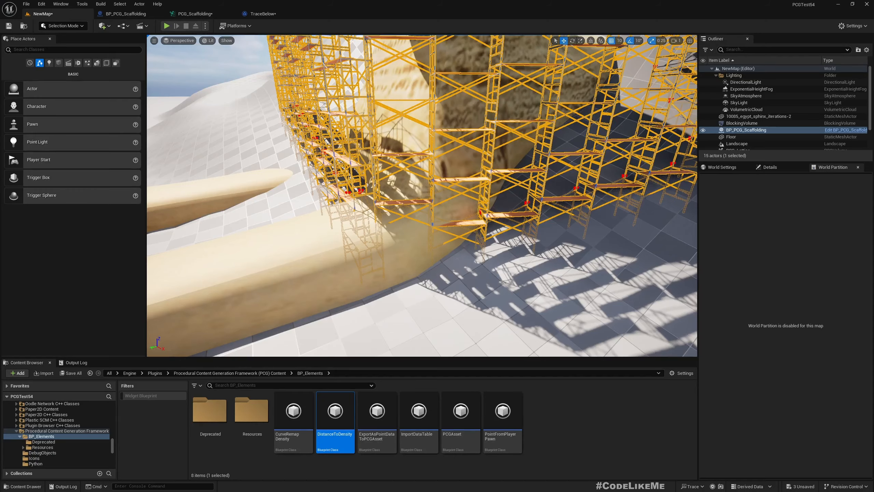
key(w)
right_drag(445, 163, 539, 160)
click(444, 163)
key(s)
key(a)
key(a)
key(a)
key(e)
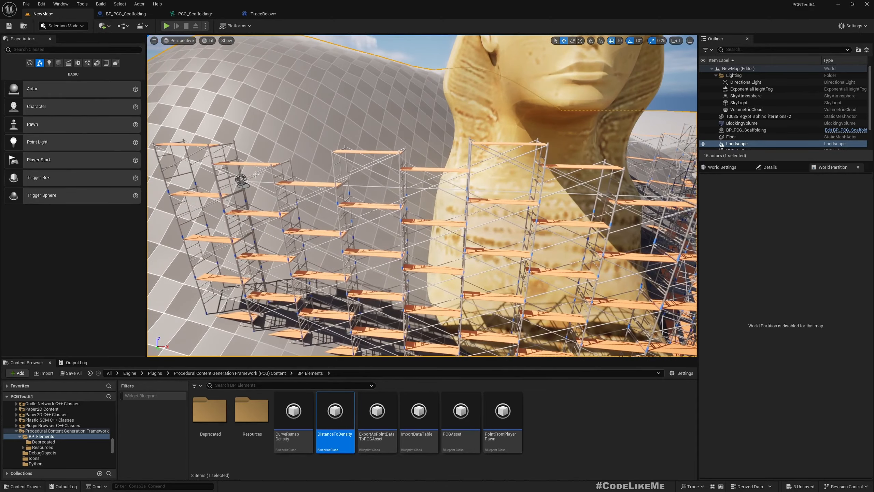
- Select the BP_PCG_Scaffolding actor in the level and raise it vertically
click(241, 181)
drag(239, 157, 240, 115)
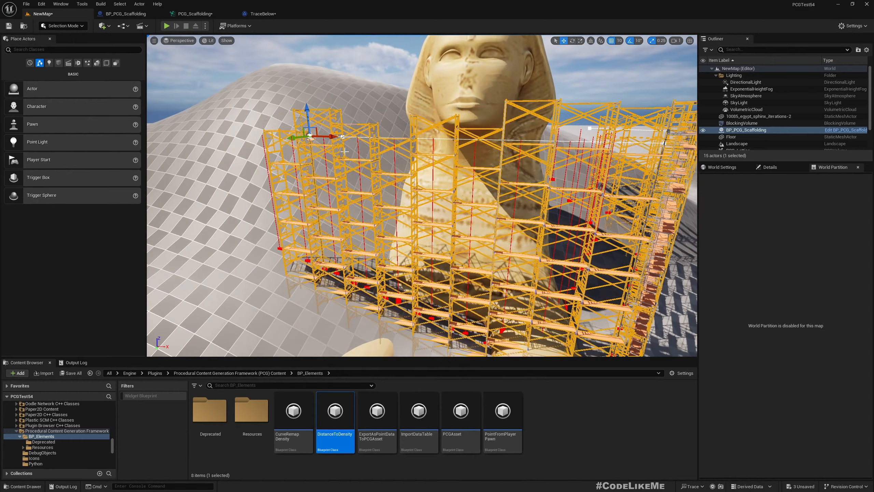
- Extend the BP_PCG_Scaffolding spline around the back of the statue by adding and repositioning spline points
right_drag(353, 174, 420, 289)
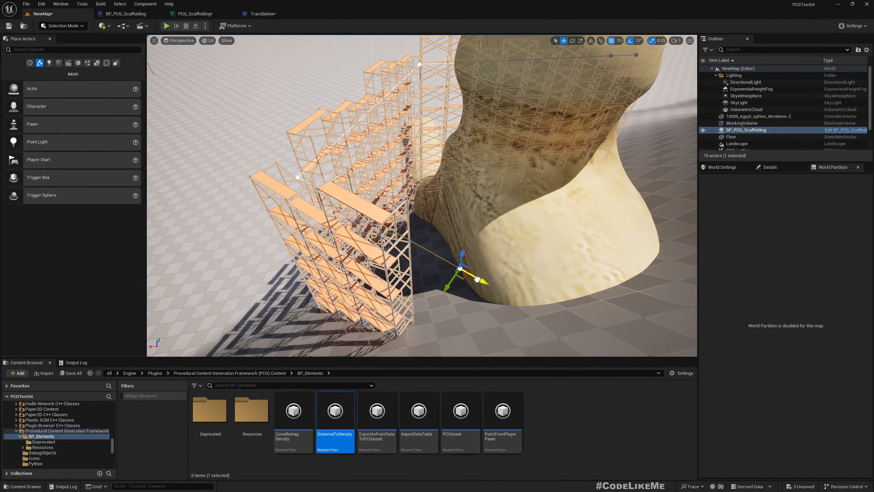
right_drag(570, 326, 523, 282)
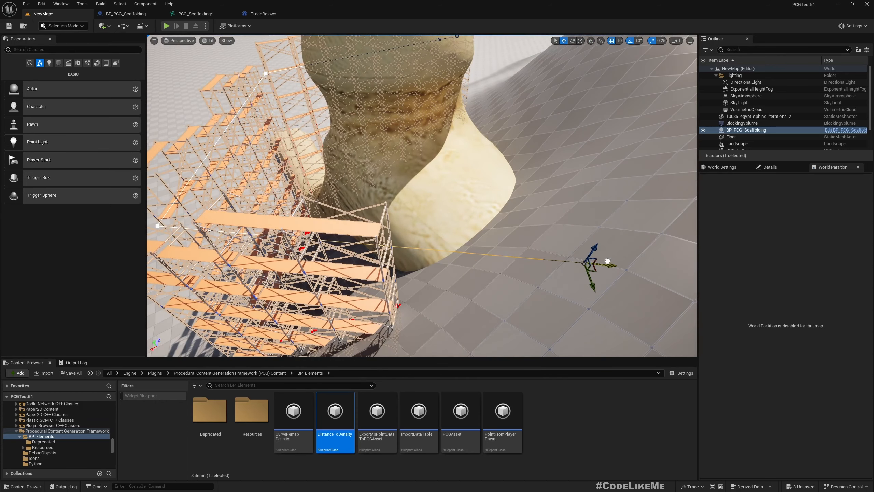
drag(594, 278, 517, 154)
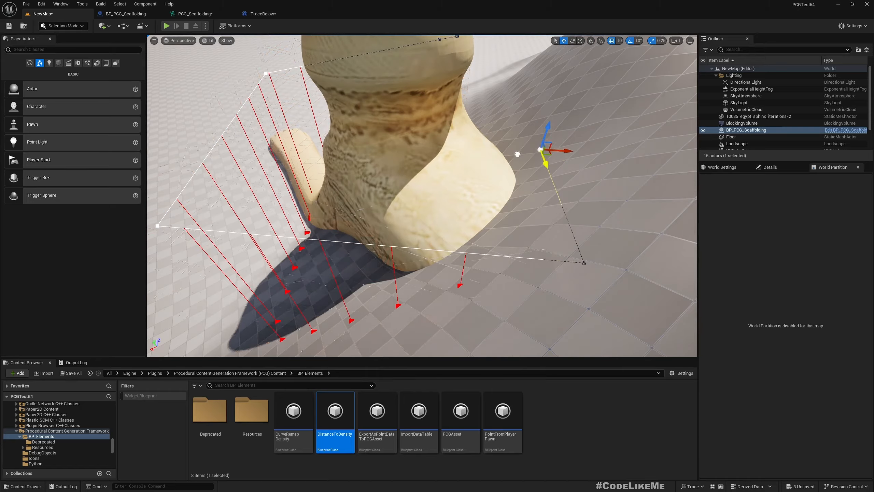
drag(494, 88, 484, 73)
right_drag(545, 155, 526, 207)
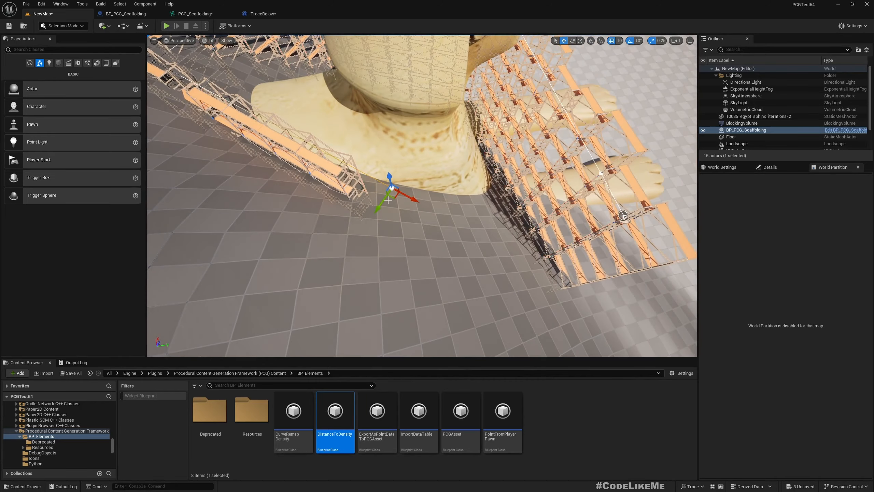
drag(394, 199, 547, 176)
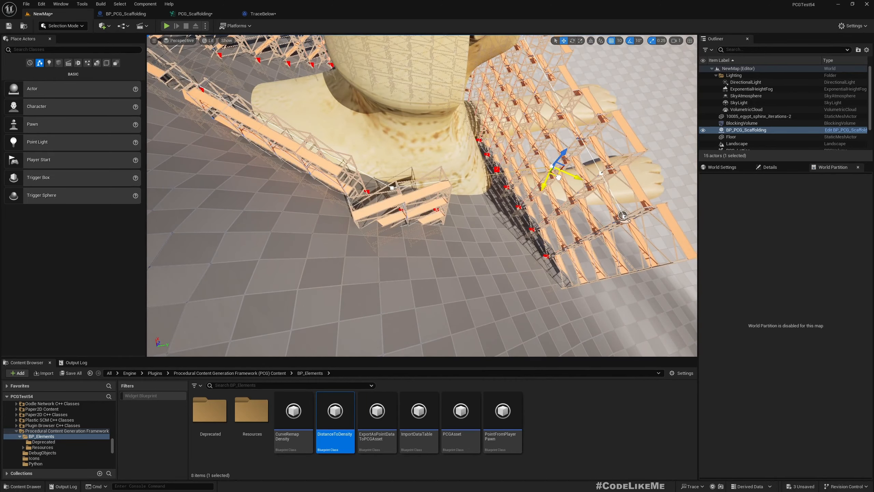
- Show the level full screen in game view and frame the scaffolding in front of the statue
right_drag(580, 224, 557, 232)
key(F11)
key(g)
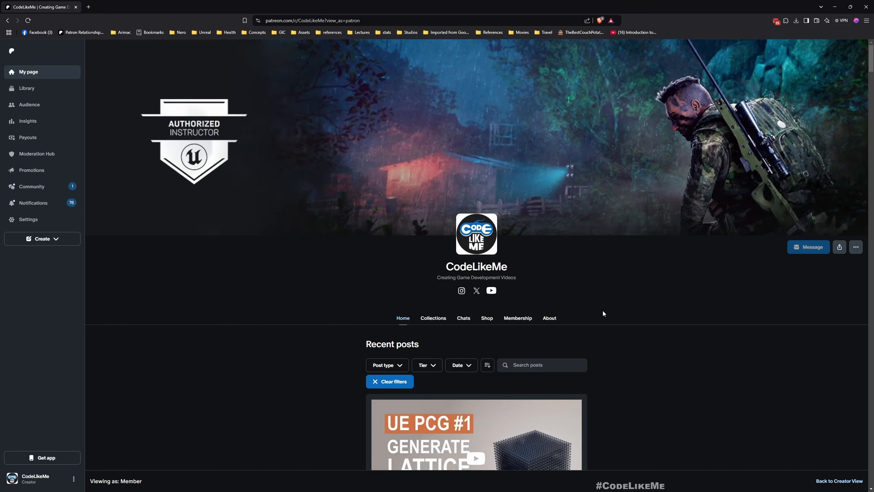
- Switch to the browser and look through the recent posts on the CodeLikeMe Patreon page
scroll(602, 309, down, 8)
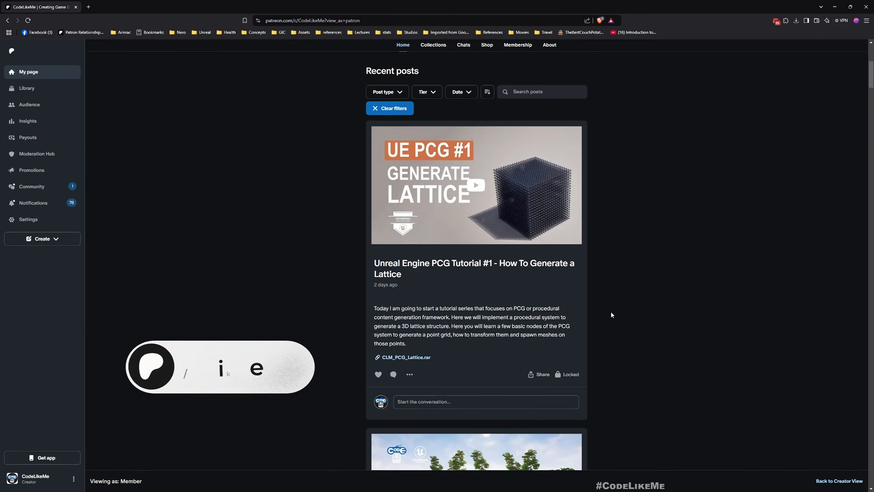
scroll(612, 315, down, 15)
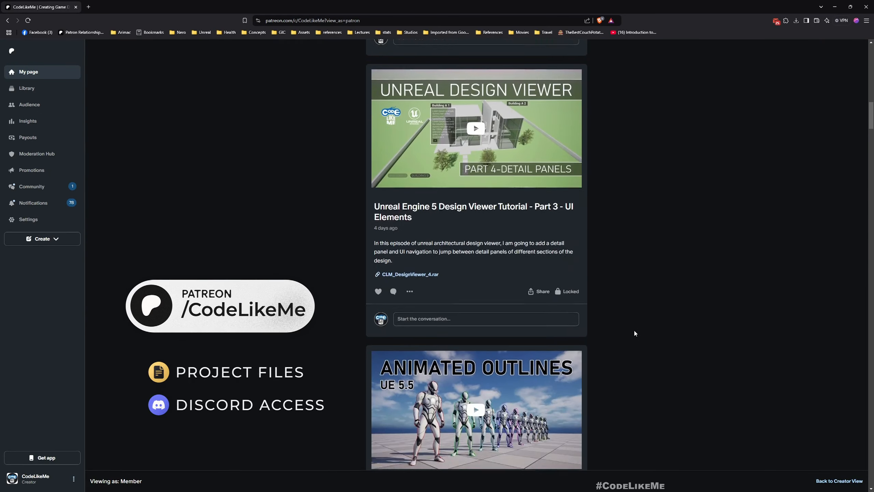
scroll(635, 332, down, 15)
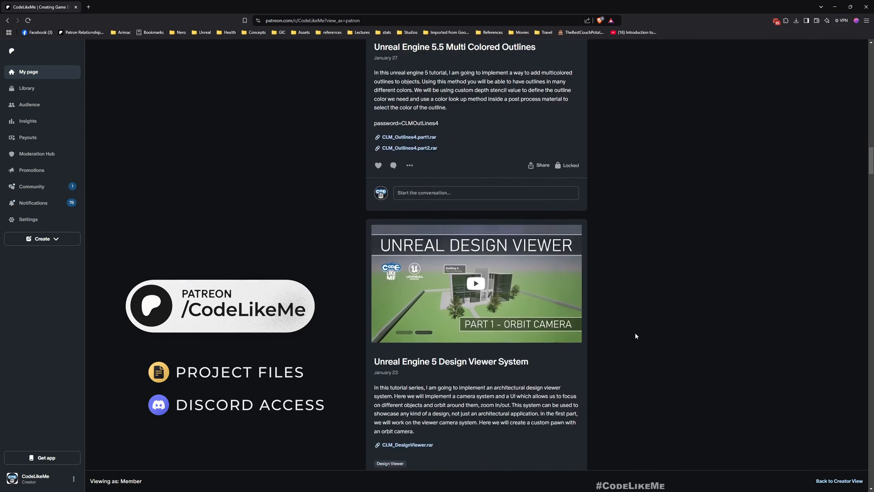
scroll(636, 335, down, 15)
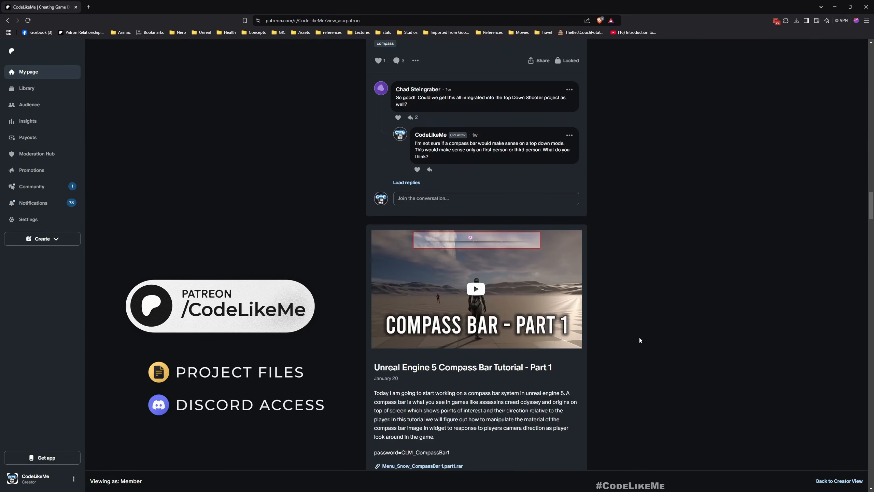
scroll(640, 339, down, 15)
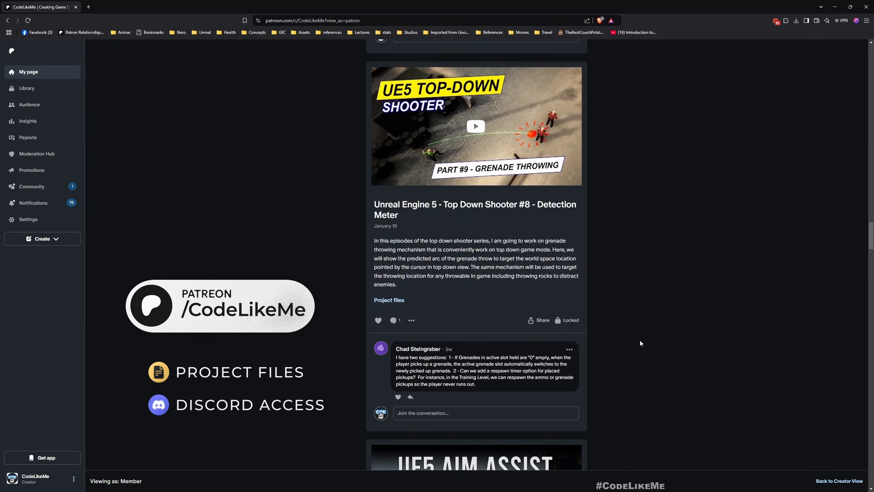
scroll(640, 340, down, 15)
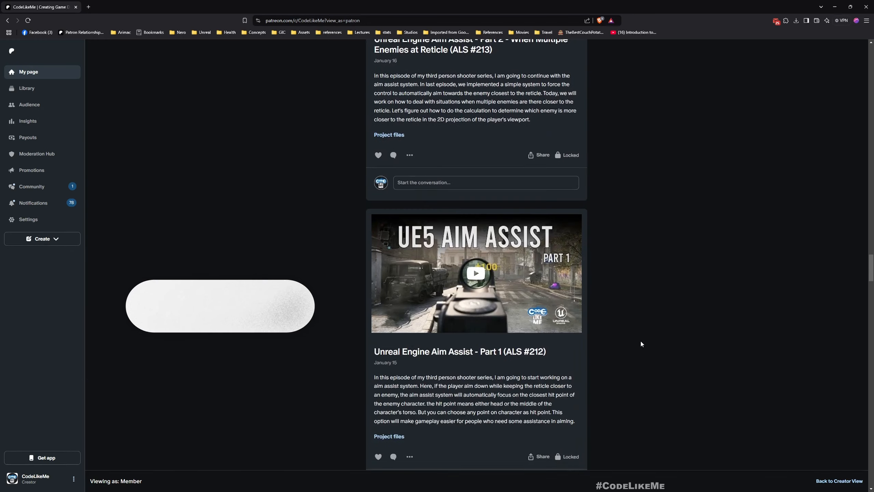
scroll(640, 343, down, 15)
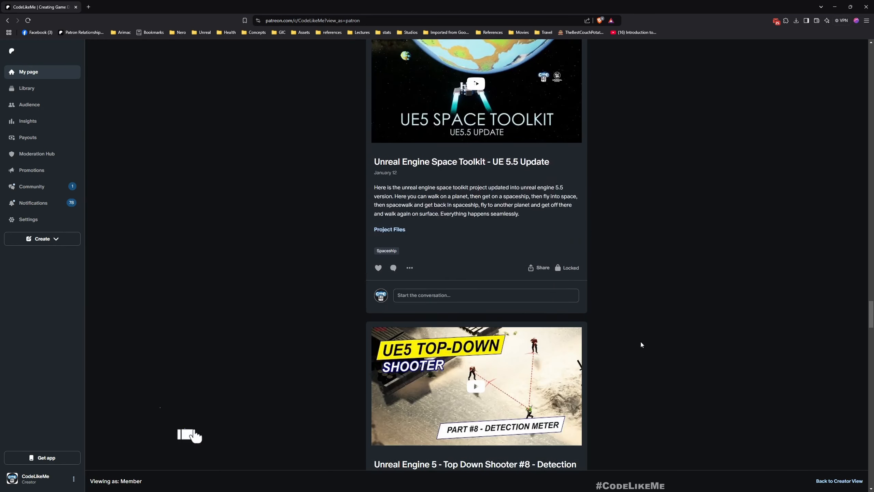
scroll(640, 344, down, 15)
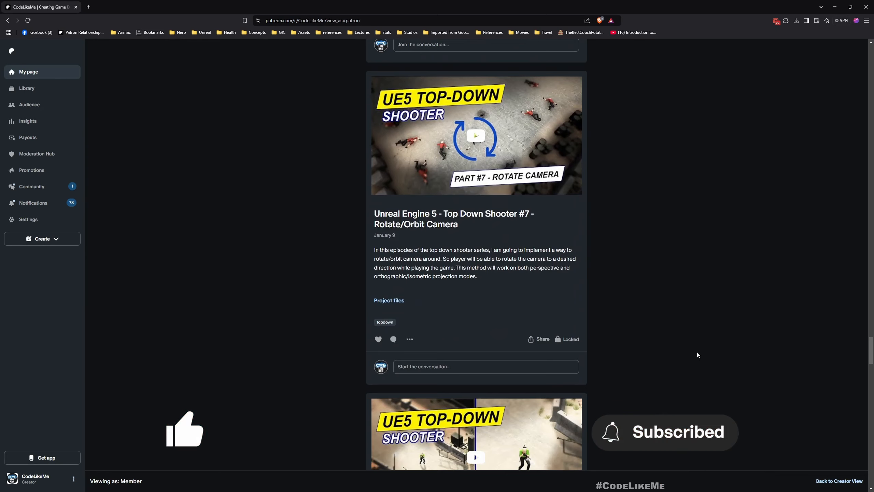
scroll(696, 349, down, 10)
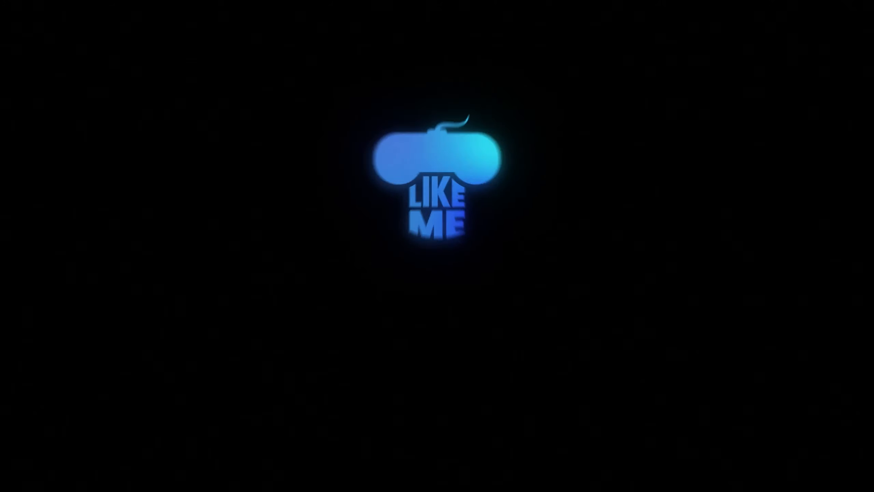